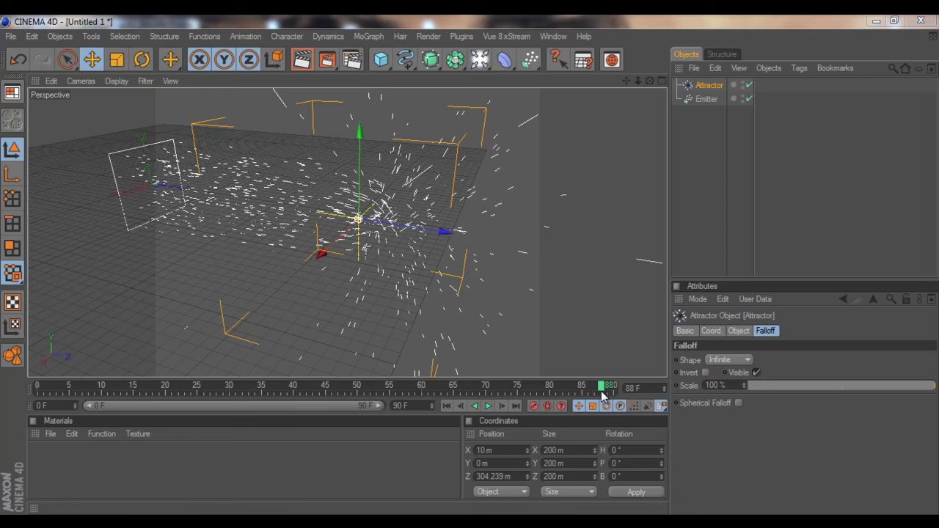
Scrub the timeline back and forth to preview the emitter-and-attractor particle animation
{"action": "left_click_drag", "start_coordinate": [602, 392], "coordinate": [1, 499]}
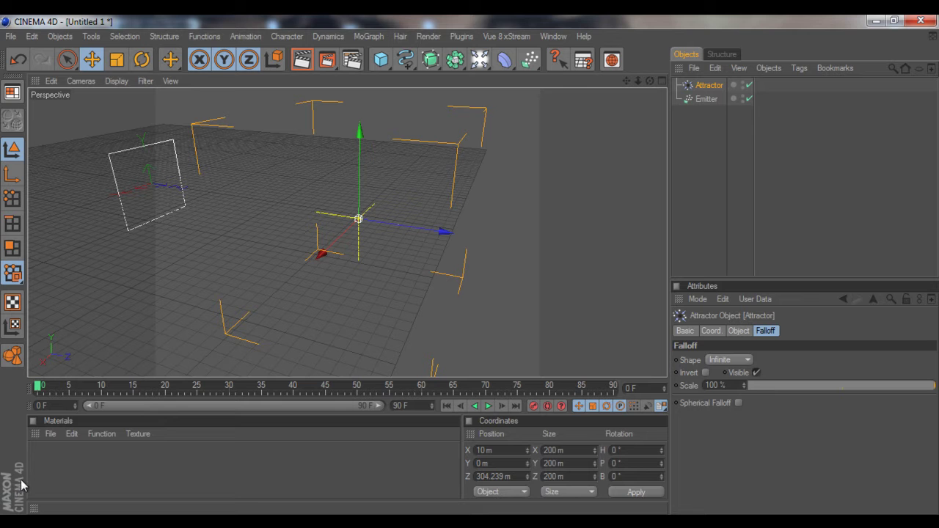
{"action": "mouse_move", "coordinate": [39, 393]}
{"action": "left_mouse_down"}
{"action": "mouse_move", "coordinate": [176, 396]}
{"action": "mouse_move", "coordinate": [424, 426]}
{"action": "mouse_move", "coordinate": [87, 421]}
{"action": "mouse_move", "coordinate": [78, 418]}
{"action": "mouse_move", "coordinate": [82, 394]}
{"action": "mouse_move", "coordinate": [29, 396]}
{"action": "left_mouse_up"}
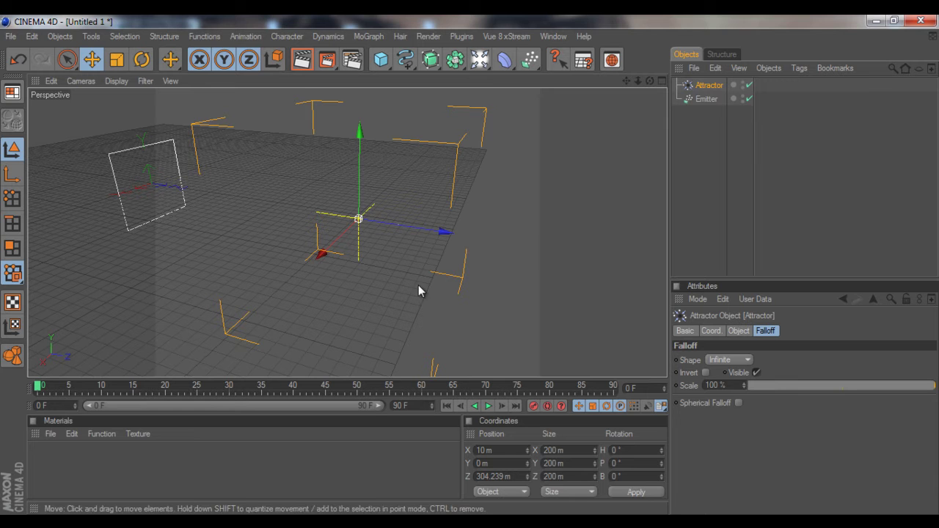
Delete the Attractor, check the Emitter's Birthrate Editor stays 229, and scrub to about frame 34
{"action": "key", "text": "Delete"}
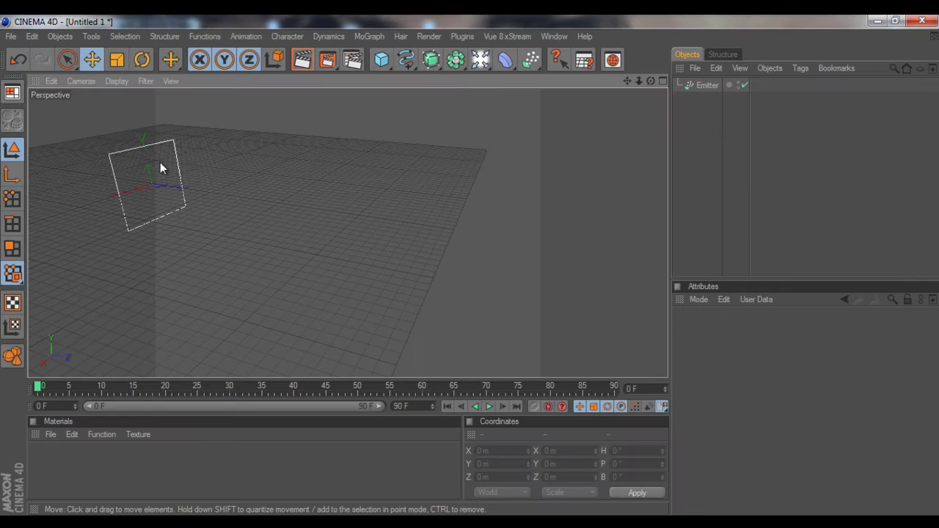
{"action": "left_click", "coordinate": [714, 84]}
{"action": "left_click", "coordinate": [772, 362]}
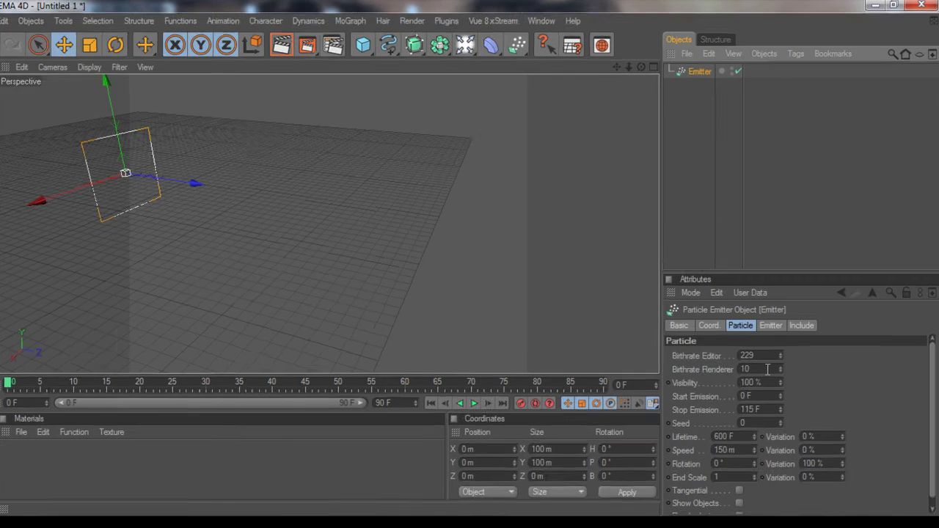
{"action": "key", "text": "Return"}
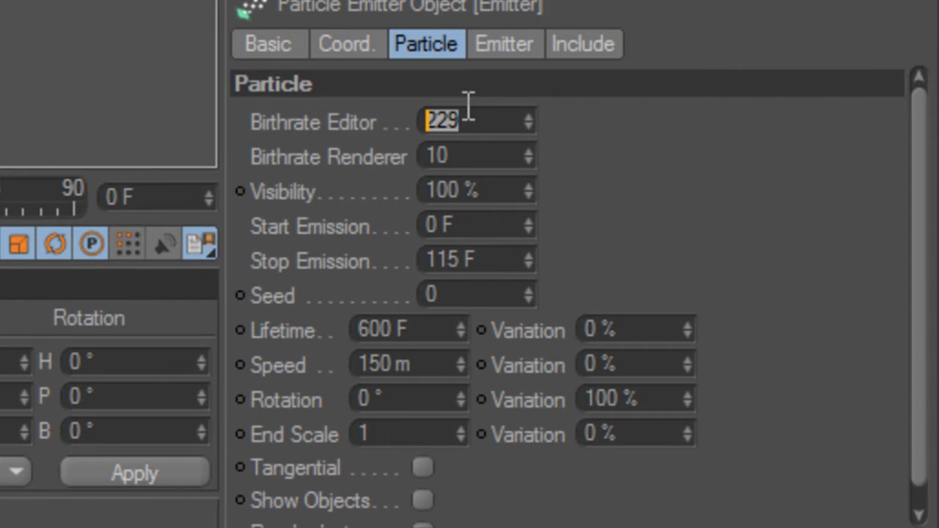
{"action": "left_click", "coordinate": [479, 121]}
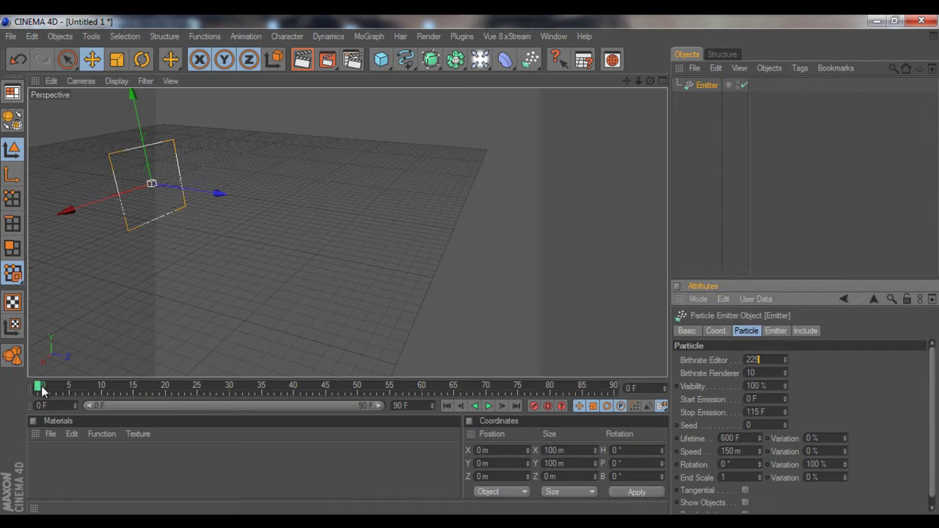
{"action": "left_click_drag", "start_coordinate": [37, 385], "coordinate": [4, 389]}
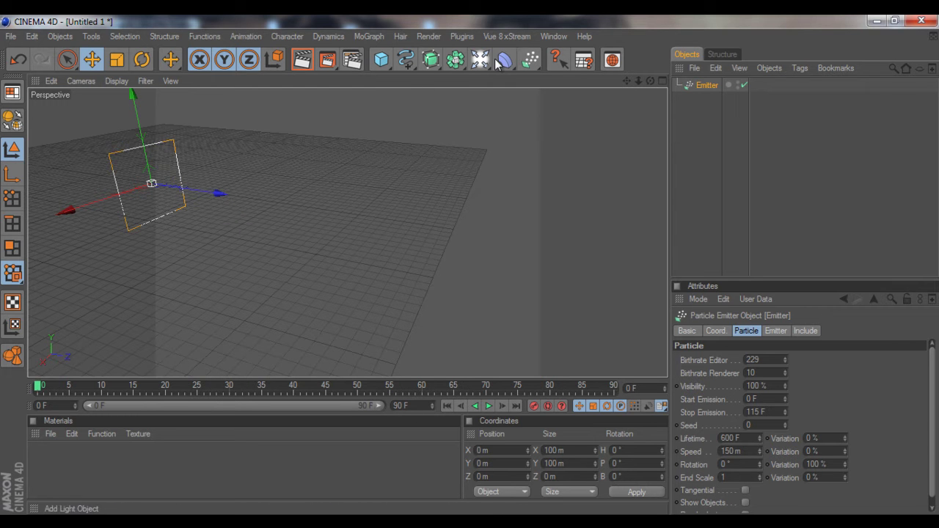
Add an Attractor, move it along Z to 290.242 m, and scrub to watch particles stream toward it
{"action": "left_click", "coordinate": [531, 61]}
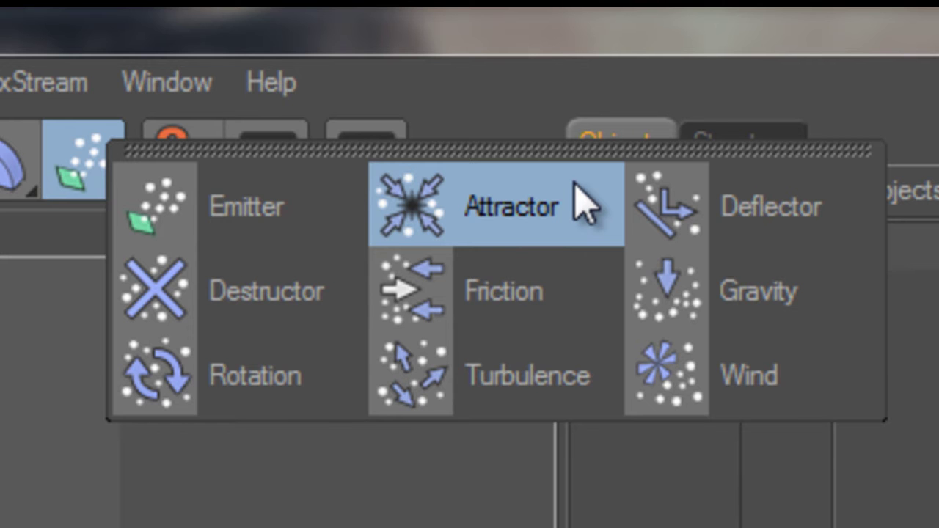
{"action": "left_click", "coordinate": [575, 184]}
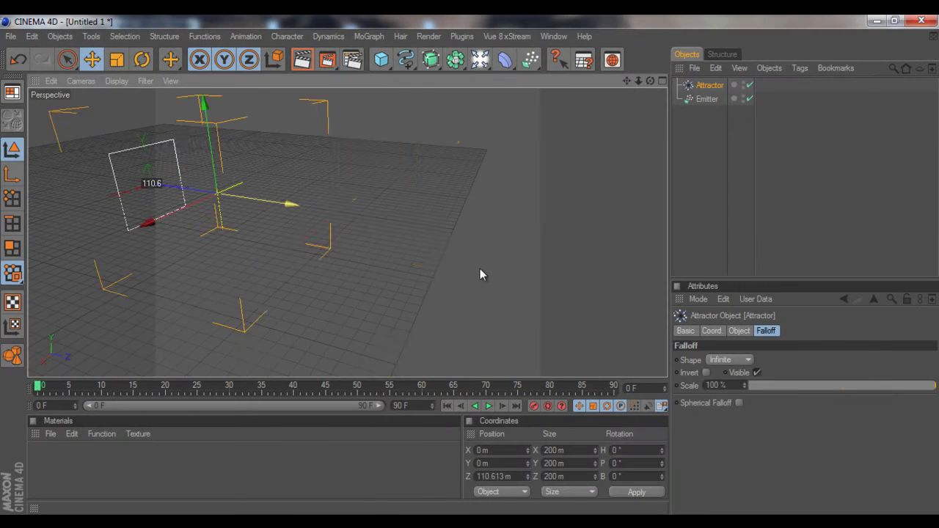
{"action": "left_click_drag", "start_coordinate": [471, 272], "coordinate": [469, 266]}
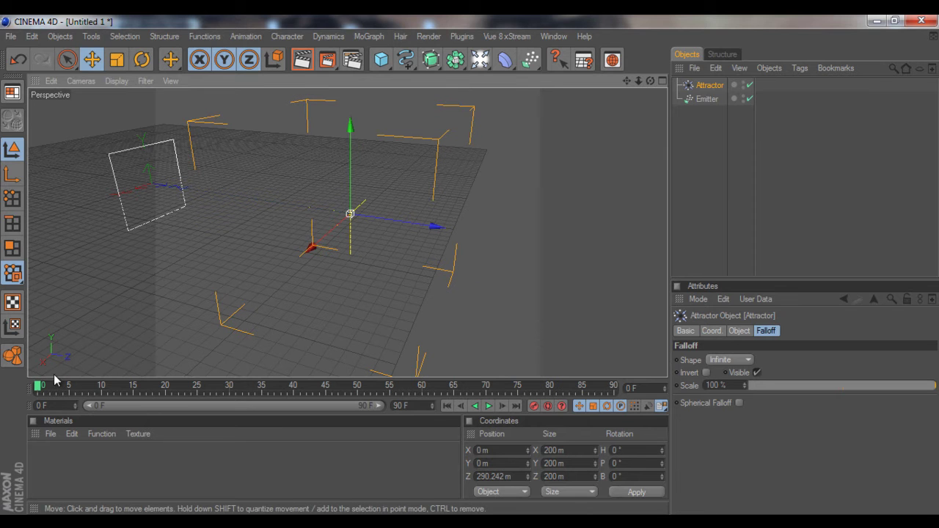
{"action": "left_click_drag", "start_coordinate": [39, 387], "coordinate": [567, 405]}
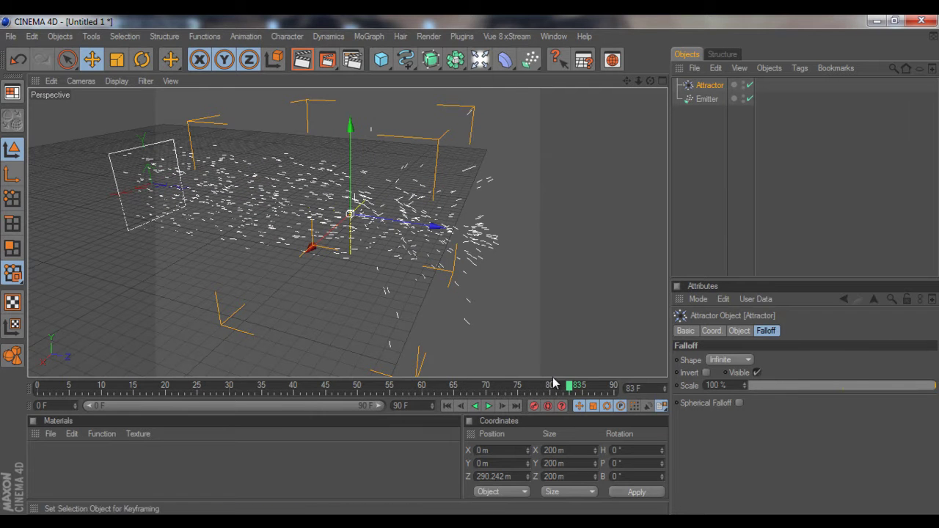
{"action": "scroll", "coordinate": [385, 192], "scroll_direction": "up", "scroll_amount": 5}
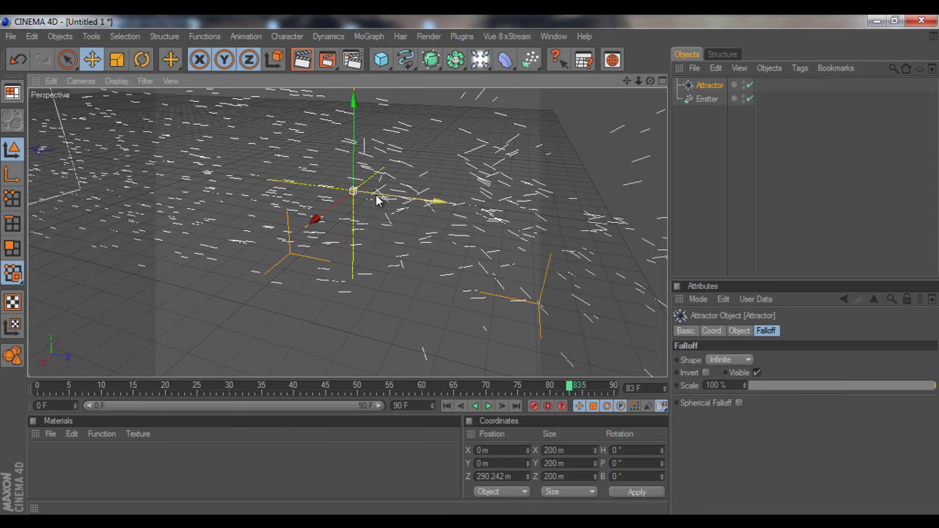
{"action": "left_click_drag", "start_coordinate": [470, 265], "coordinate": [379, 266], "text": "alt"}
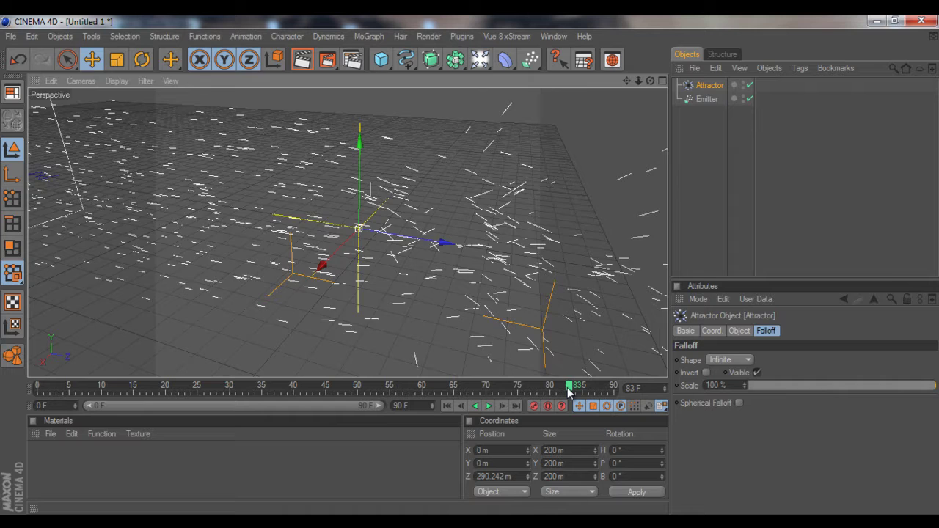
{"action": "left_click_drag", "start_coordinate": [568, 392], "coordinate": [453, 434]}
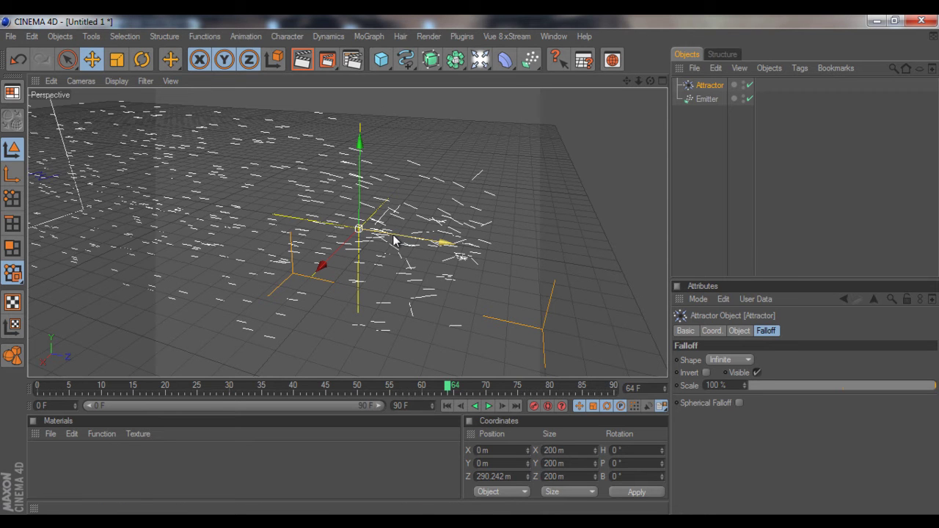
{"action": "left_click_drag", "start_coordinate": [449, 386], "coordinate": [566, 384]}
{"action": "scroll", "coordinate": [437, 240], "scroll_direction": "down", "scroll_amount": 3}
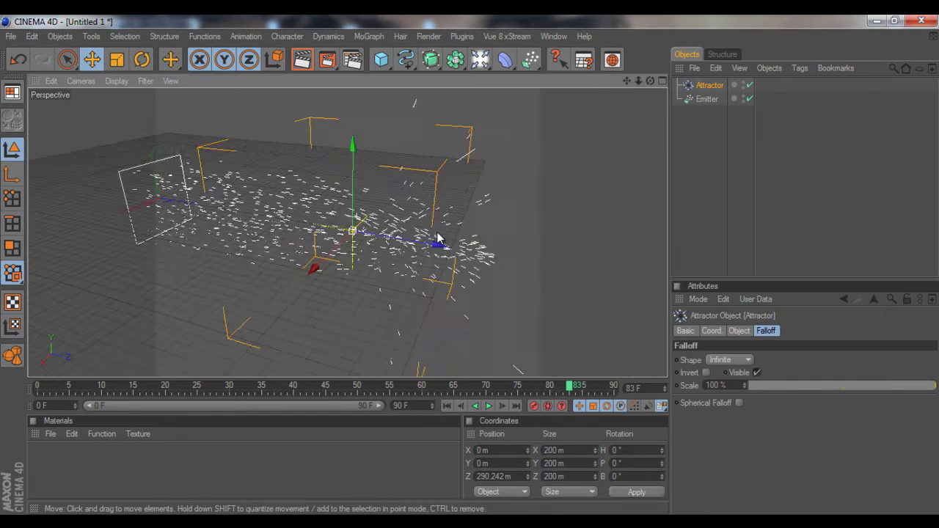
{"action": "scroll", "coordinate": [438, 240], "scroll_direction": "down", "scroll_amount": 2}
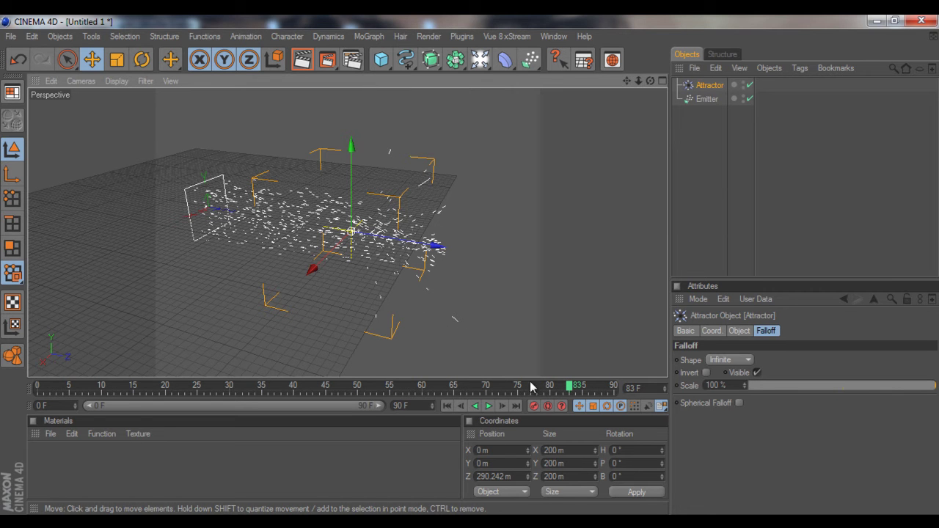
Scrub the timeline between frames 0 and 63 to watch particles pulled toward the Attractor
{"action": "left_click_drag", "start_coordinate": [570, 386], "coordinate": [53, 427]}
{"action": "left_click_drag", "start_coordinate": [56, 388], "coordinate": [264, 420]}
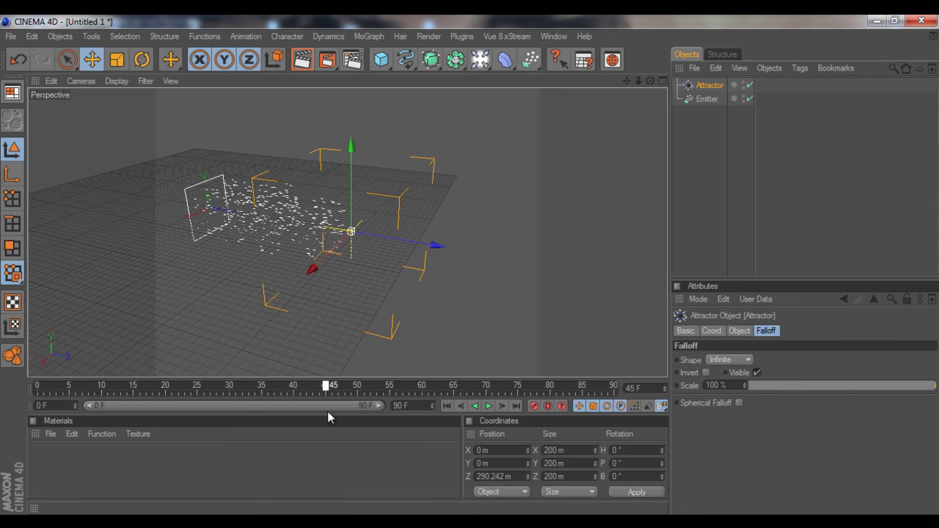
{"action": "left_click_drag", "start_coordinate": [371, 413], "coordinate": [355, 481]}
Set the Attractor's Speed Limit to 200000 alongside Strength 10
{"action": "left_click", "coordinate": [739, 330]}
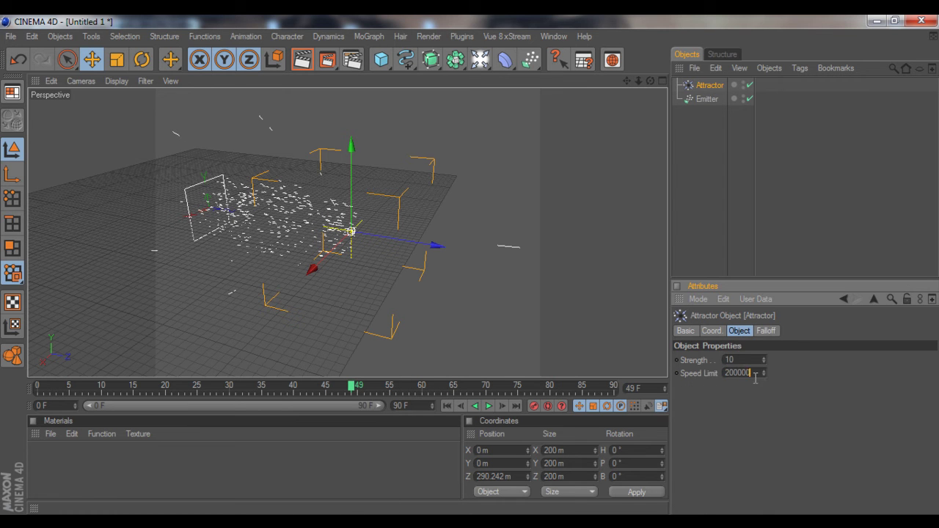
{"action": "left_click_drag", "start_coordinate": [758, 374], "coordinate": [690, 383]}
{"action": "key", "text": "Return"}
Scrub from frame 88 back to frame 5, then extend the scene's end frame beyond 90 F
{"action": "left_click_drag", "start_coordinate": [360, 386], "coordinate": [649, 364]}
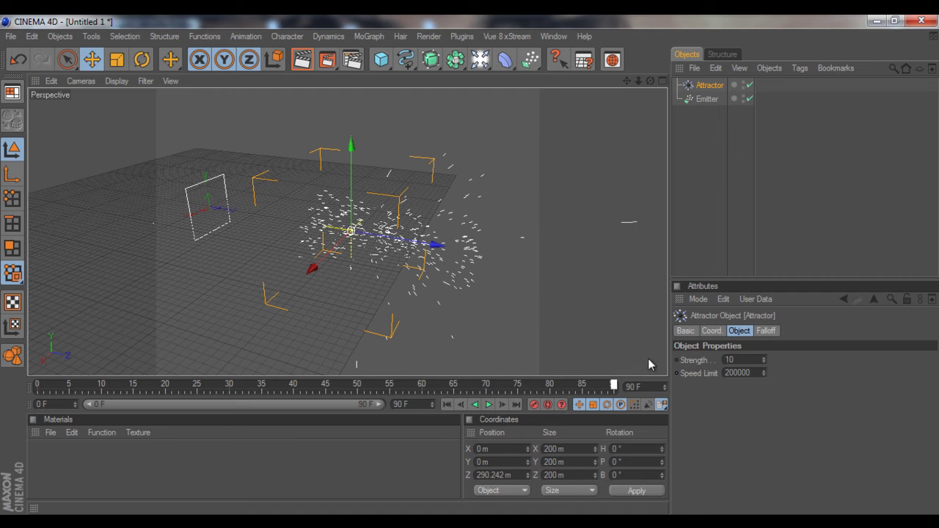
{"action": "left_click_drag", "start_coordinate": [598, 391], "coordinate": [630, 412]}
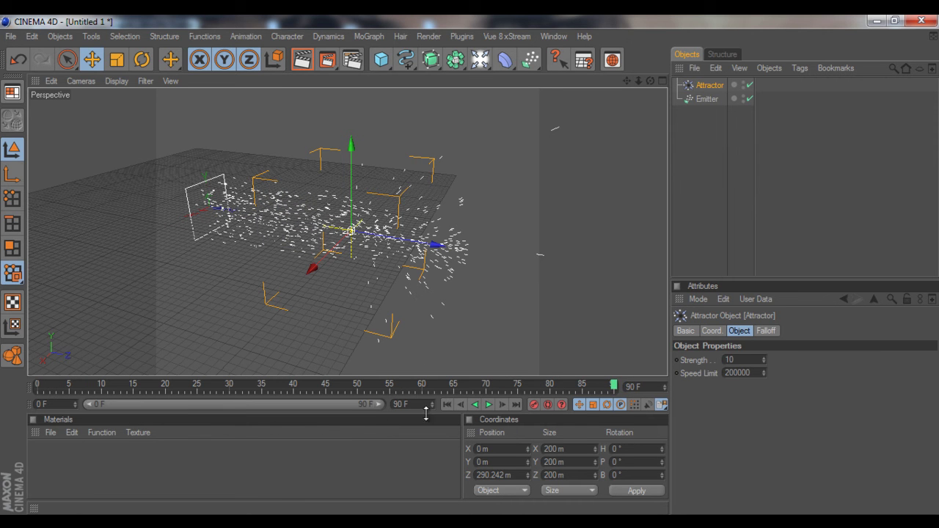
{"action": "left_click_drag", "start_coordinate": [431, 405], "coordinate": [431, 403]}
Widen the preview range to 160 F, rewind to frame 0, and zoom the viewport on the outward-flung particles
{"action": "left_click_drag", "start_coordinate": [253, 407], "coordinate": [613, 385]}
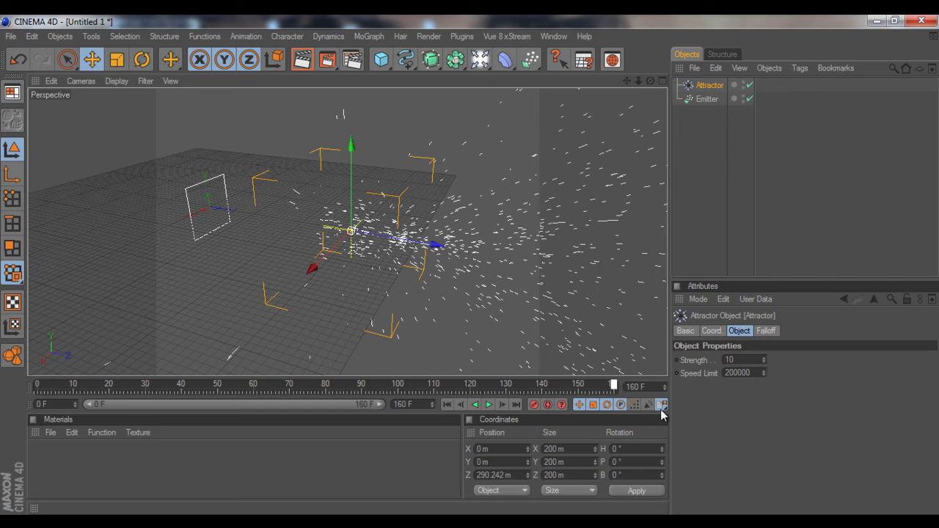
{"action": "left_click_drag", "start_coordinate": [662, 414], "coordinate": [655, 475]}
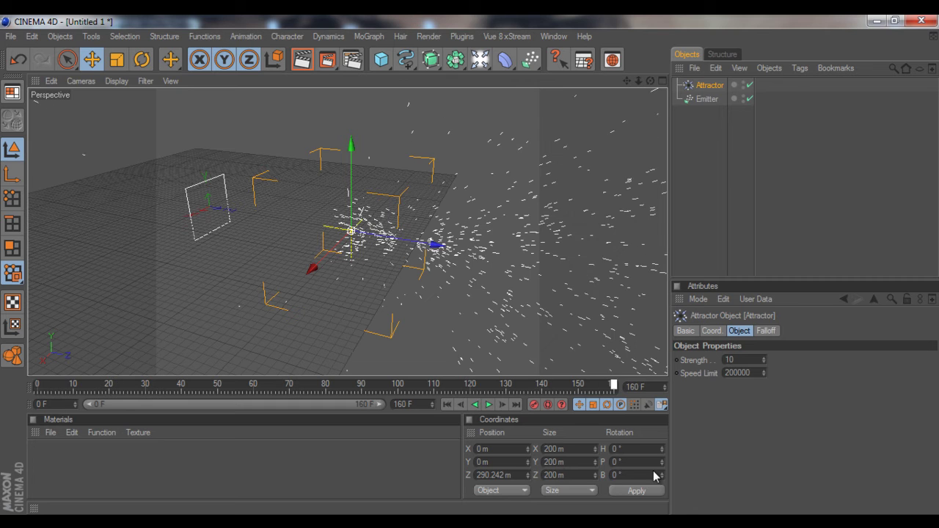
{"action": "scroll", "coordinate": [478, 314], "scroll_direction": "down", "scroll_amount": 8}
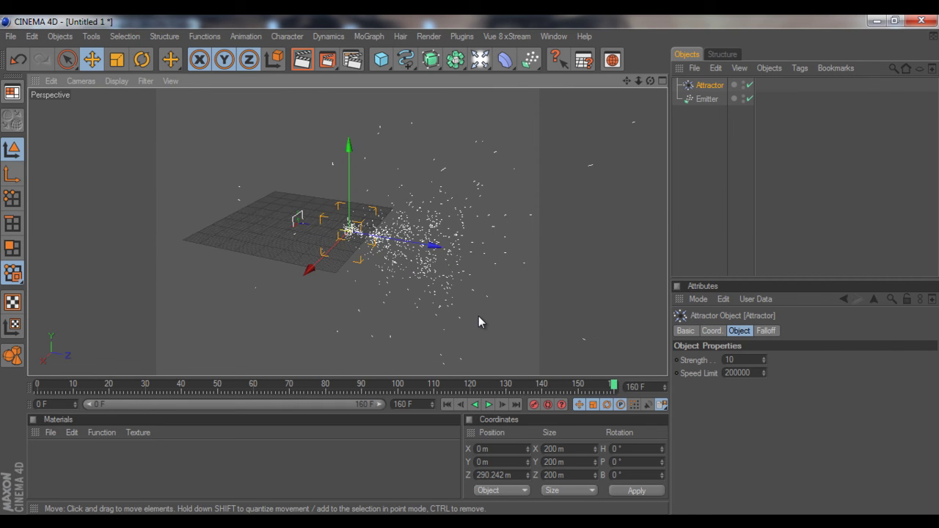
{"action": "scroll", "coordinate": [479, 317], "scroll_direction": "up", "scroll_amount": 6}
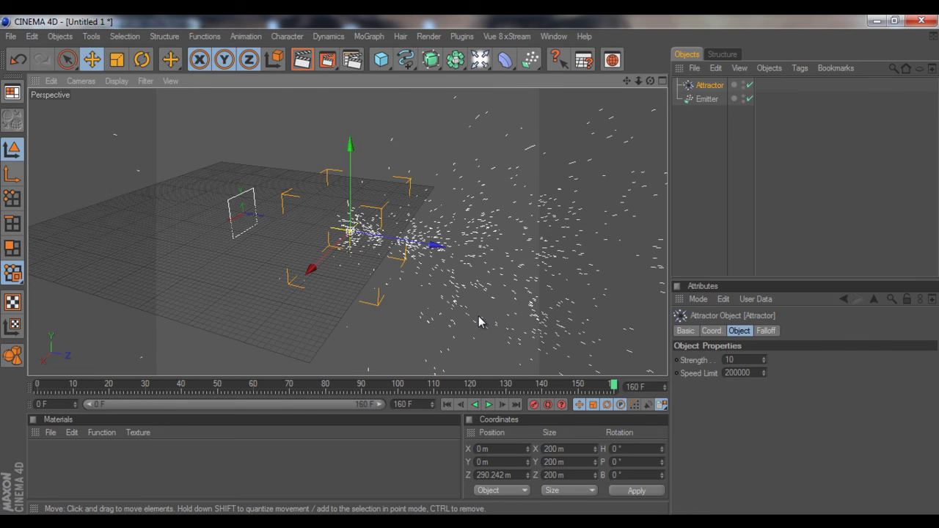
{"action": "scroll", "coordinate": [478, 320], "scroll_direction": "down", "scroll_amount": 3}
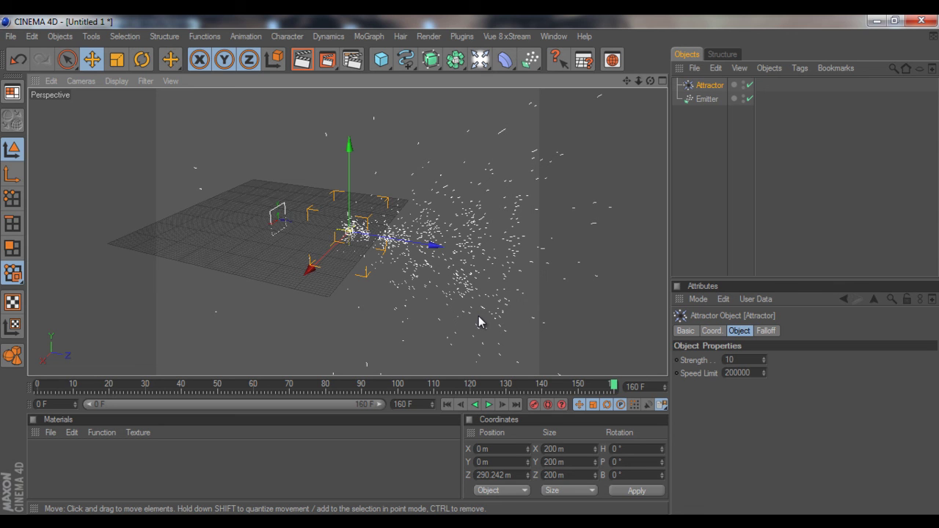